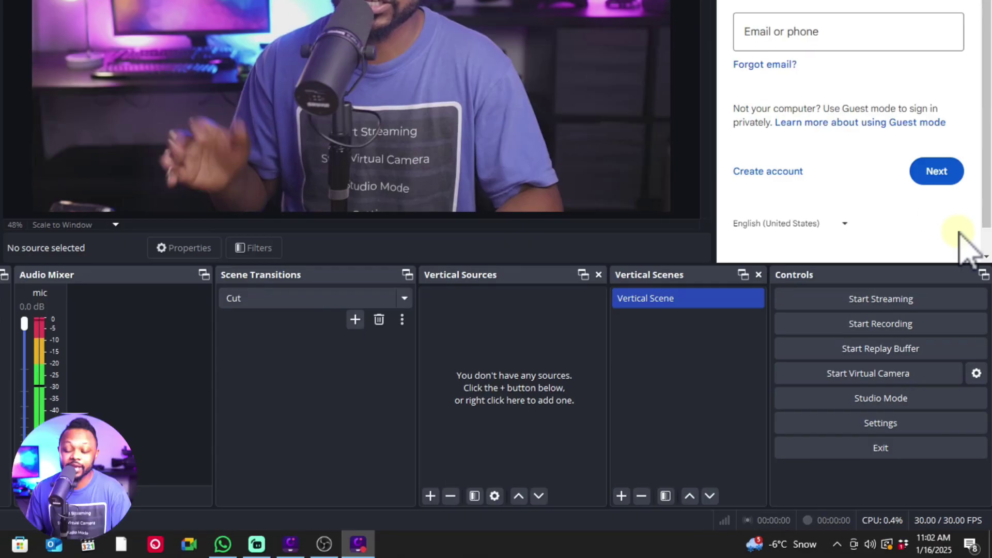
# Step: Open Settings to the Output page's Streaming tab
pyautogui.click(847, 416)
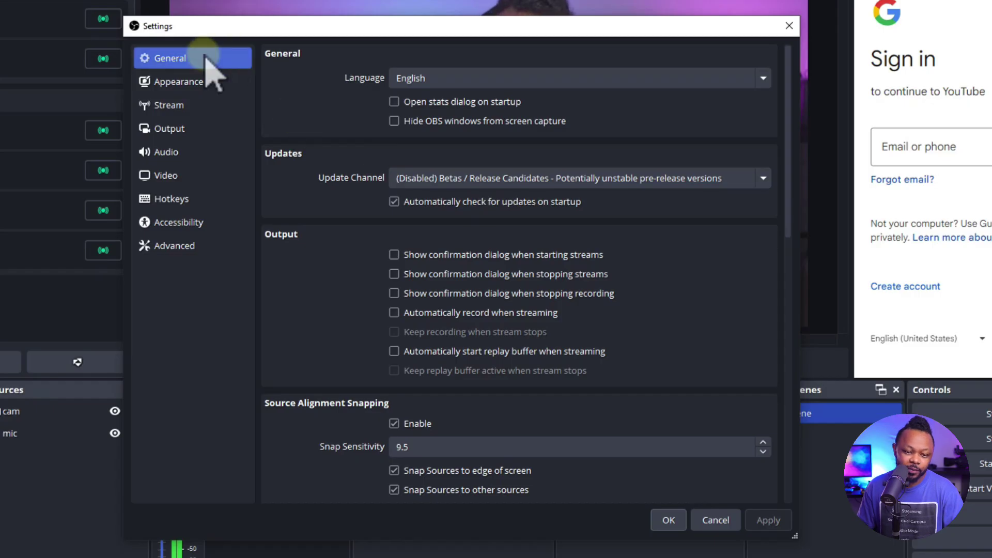
pyautogui.click(195, 128)
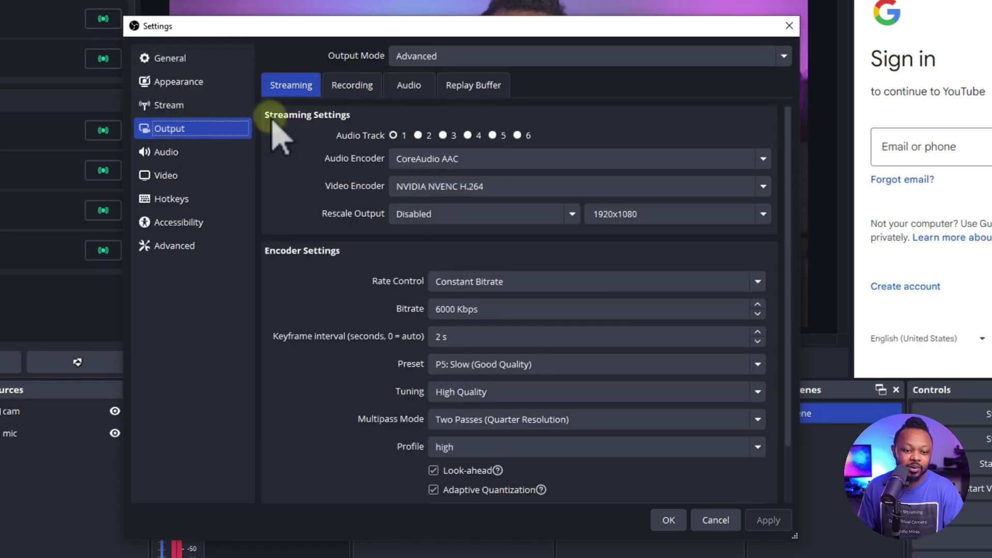
pyautogui.click(280, 88)
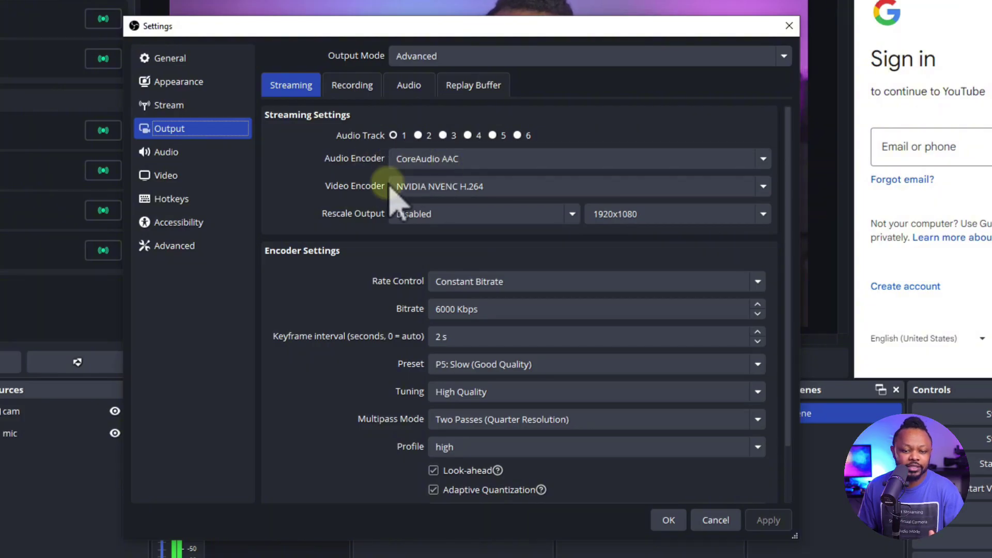
# Step: Keep NVIDIA NVENC H.264 as the streaming video encoder
pyautogui.click(411, 186)
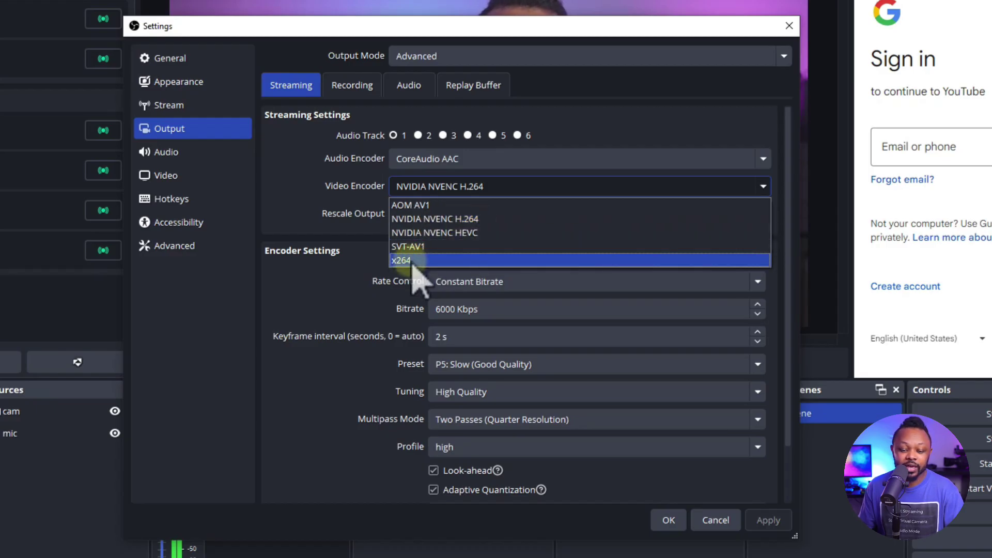
pyautogui.click(447, 219)
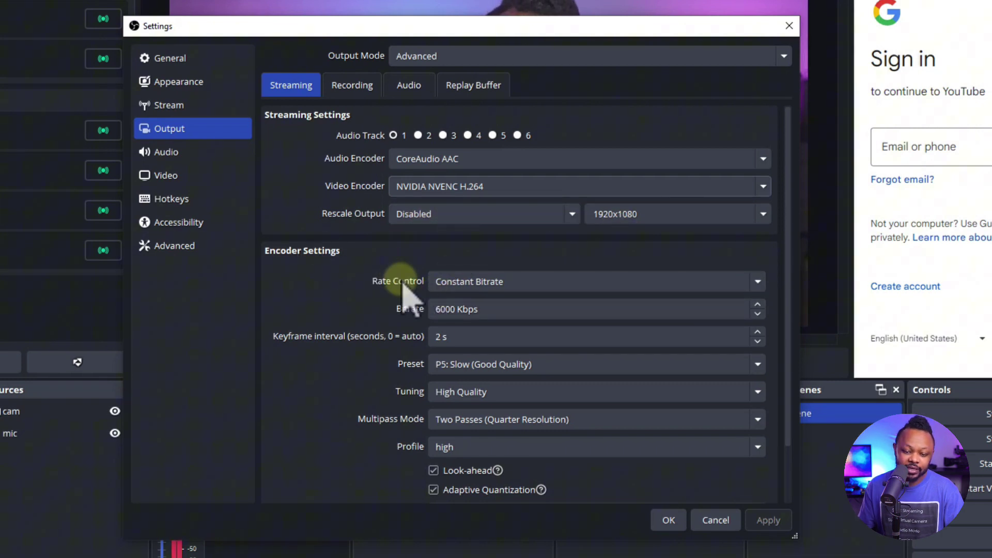
pyautogui.scroll(-2, 749, 243)
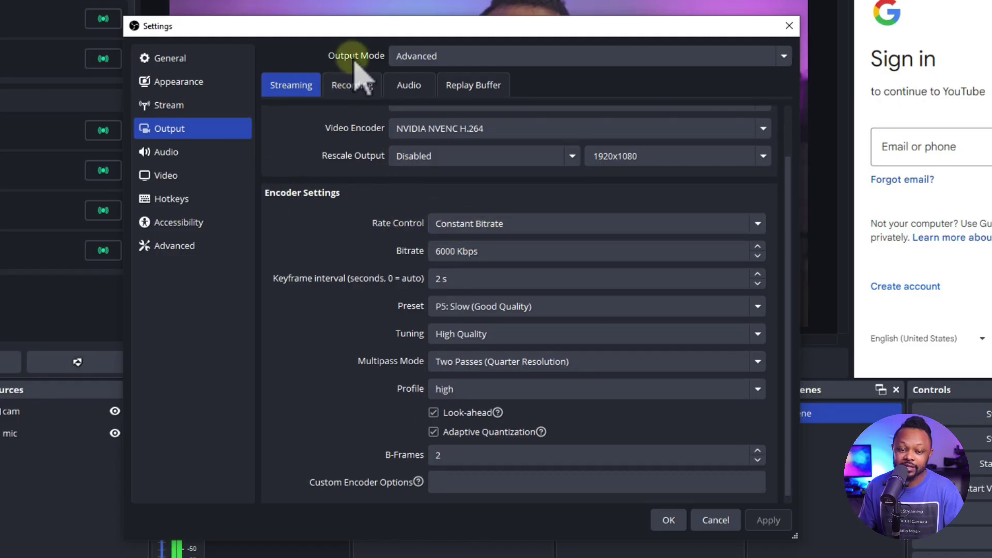
# Step: Keep Advanced output mode and replace the 6000 Kbps bitrate with 10000 Kbps
pyautogui.click(414, 57)
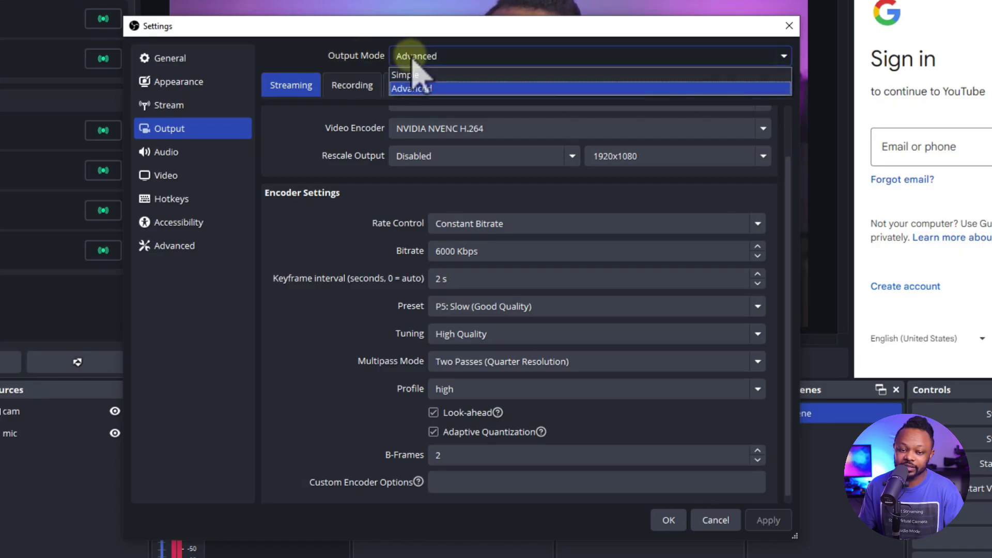
pyautogui.click(414, 58)
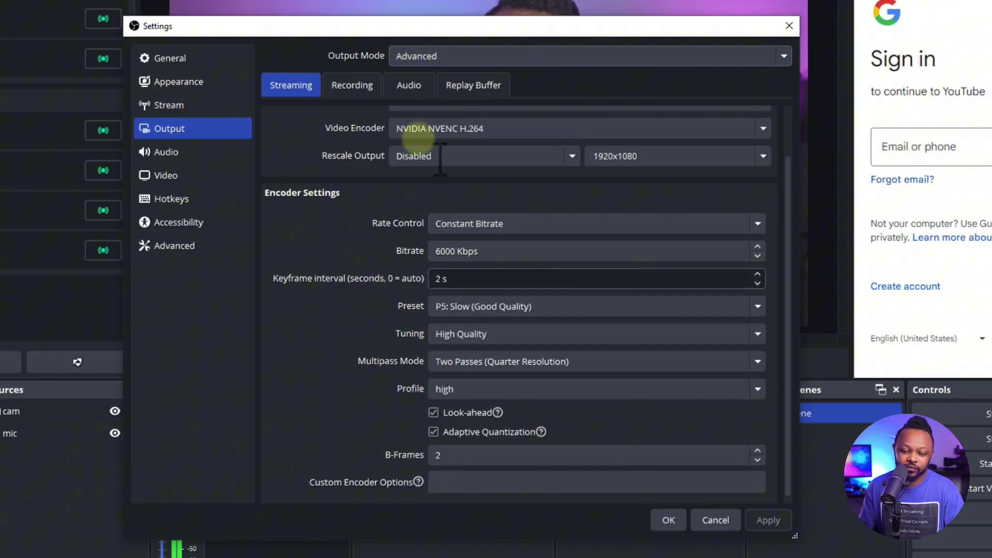
pyautogui.click(449, 254)
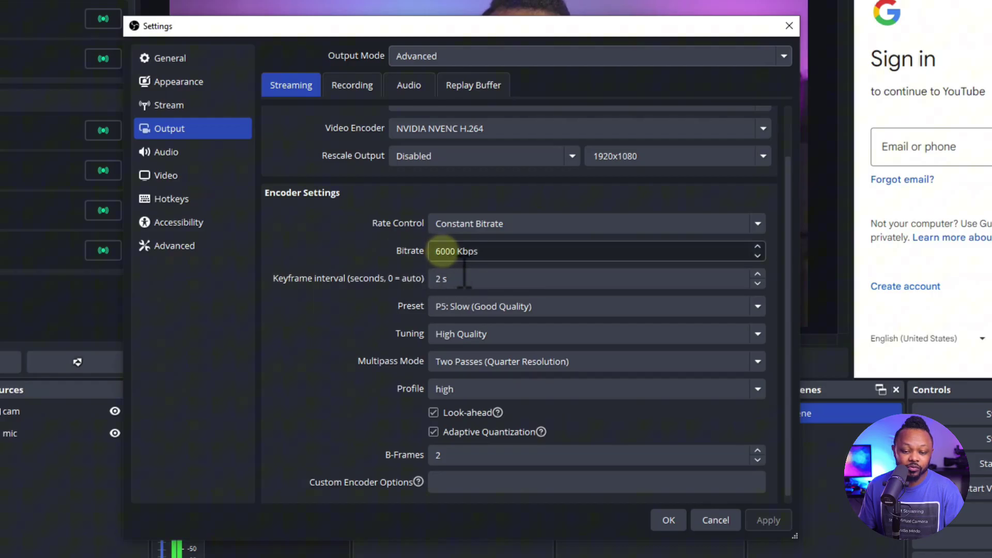
pyautogui.moveTo(436, 252); pyautogui.dragTo(451, 252)
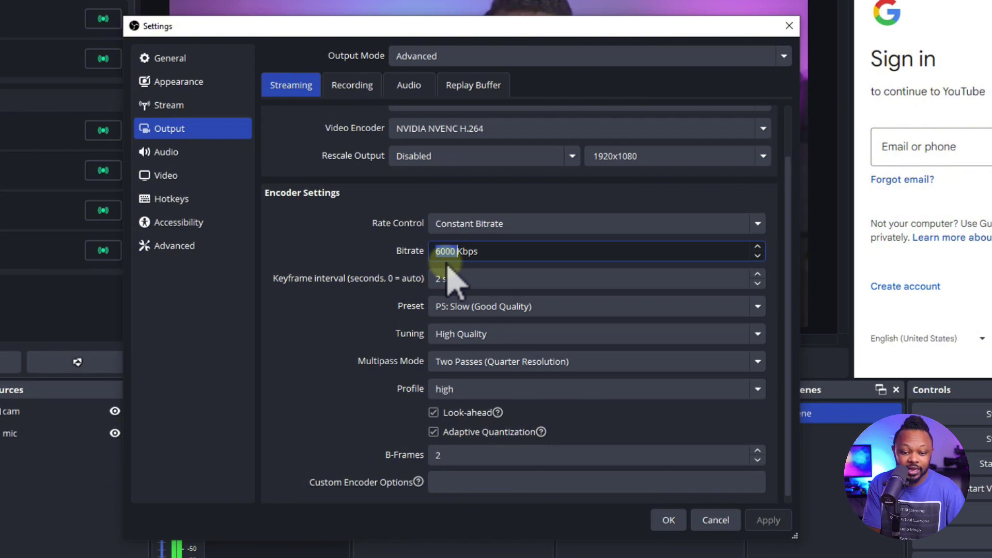
pyautogui.click(457, 251)
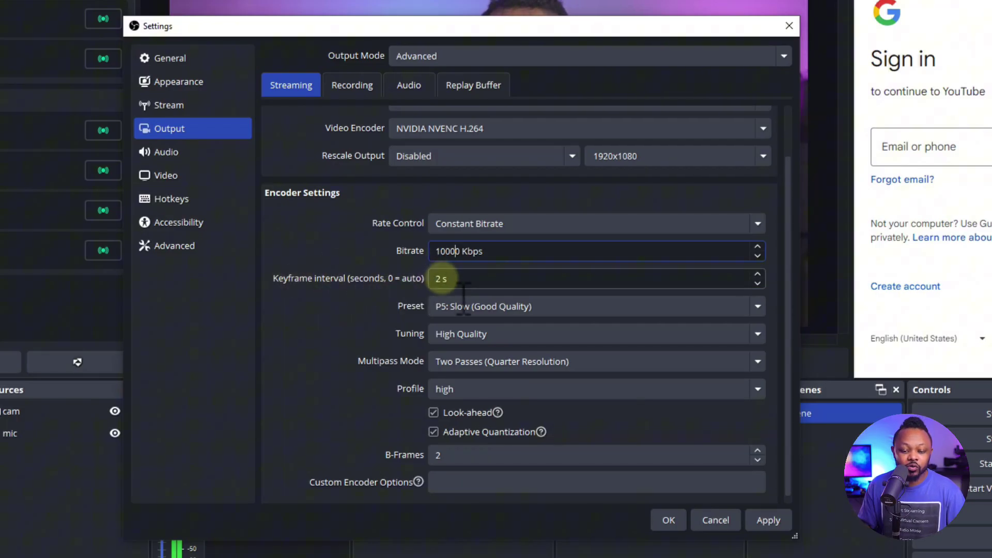
# Step: Keep the 2 s keyframe interval and P5: Slow preset, then apply the 10000 Kbps settings
pyautogui.click(442, 279)
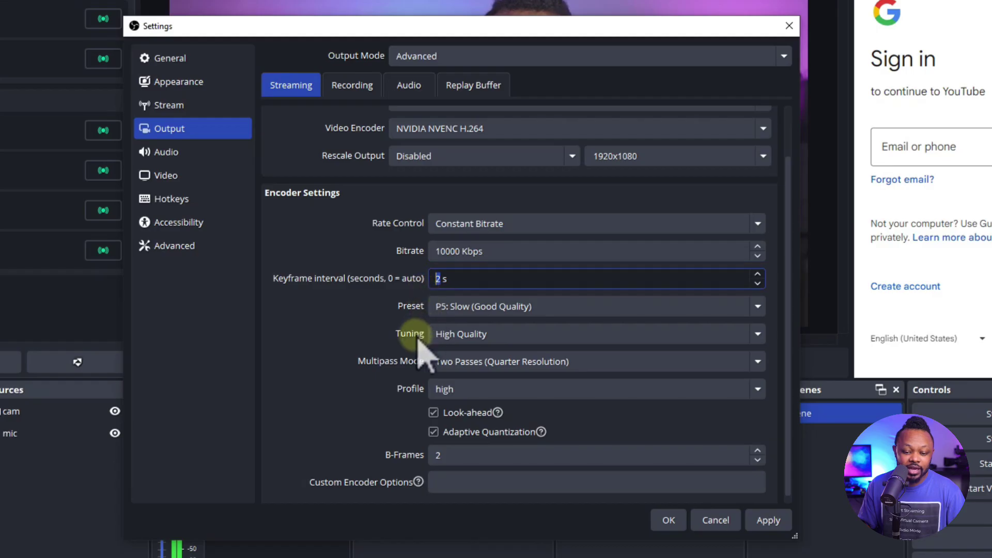
pyautogui.click(457, 306)
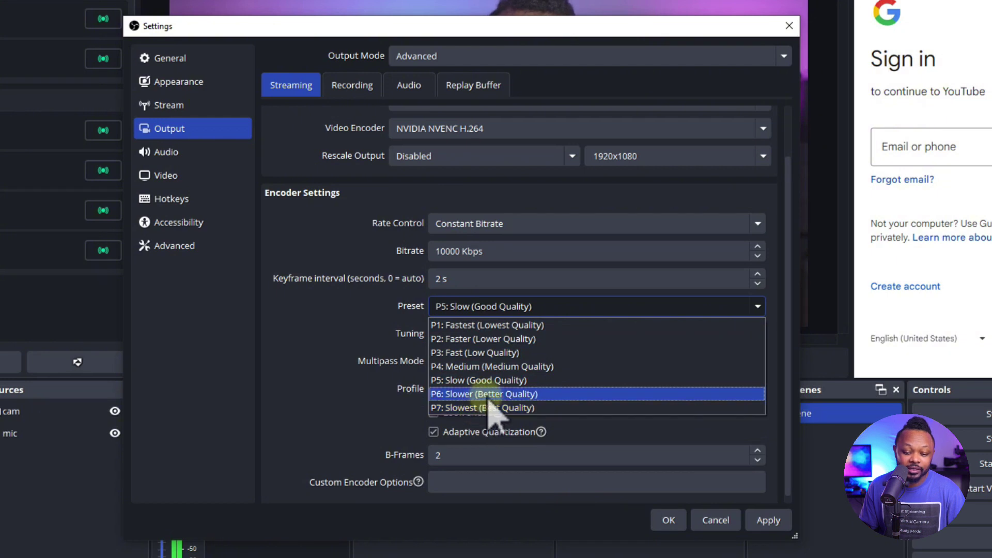
pyautogui.click(468, 308)
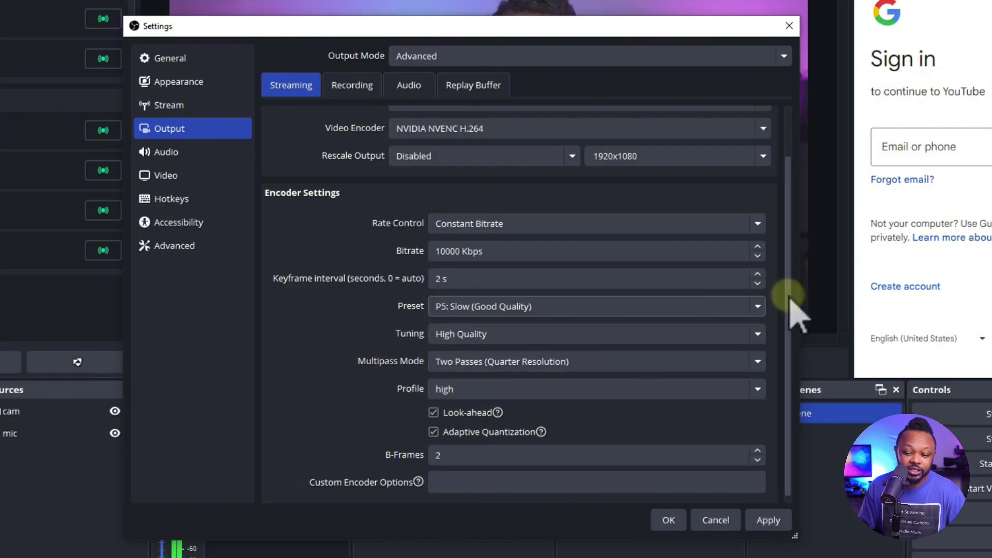
pyautogui.scroll(-1, 793, 307)
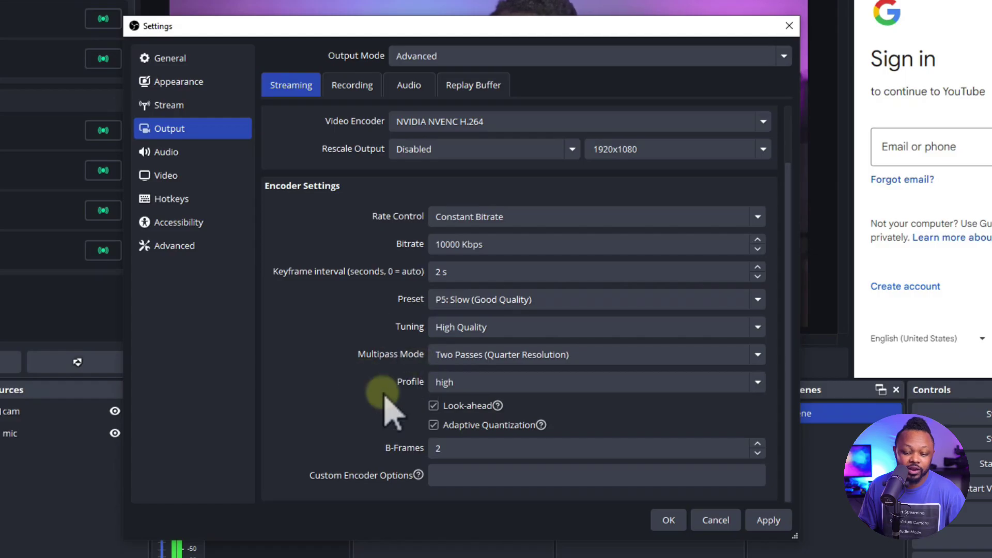
pyautogui.click(769, 521)
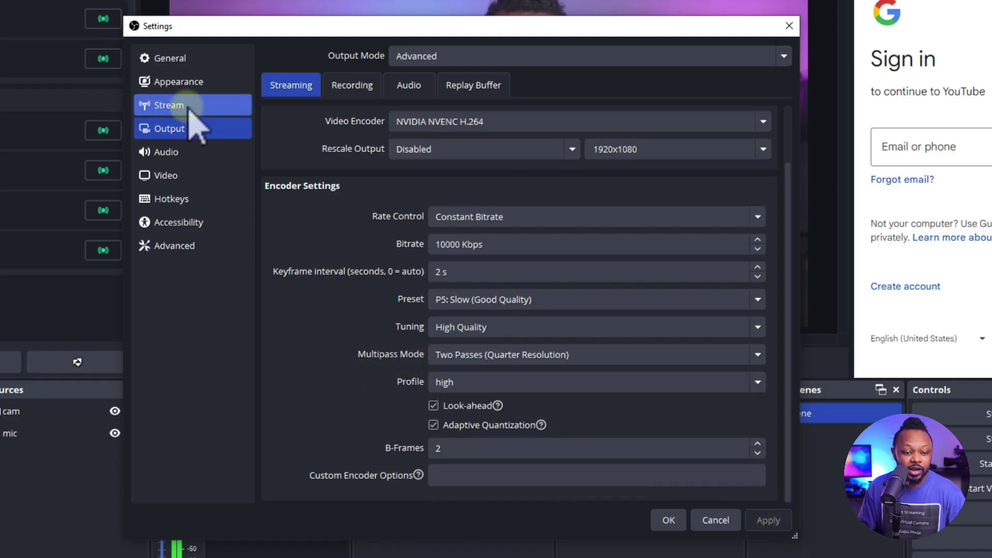
pyautogui.click(180, 176)
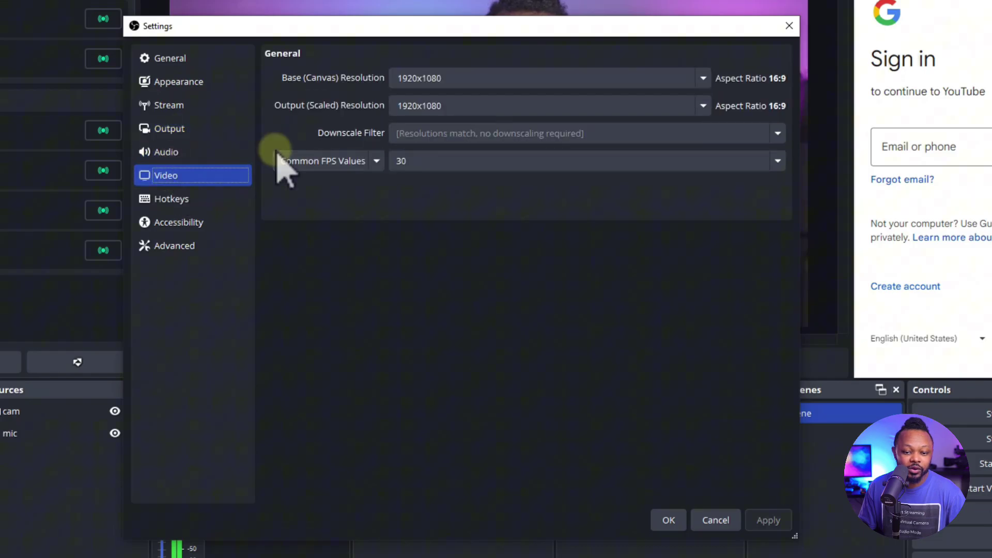
pyautogui.click(408, 79)
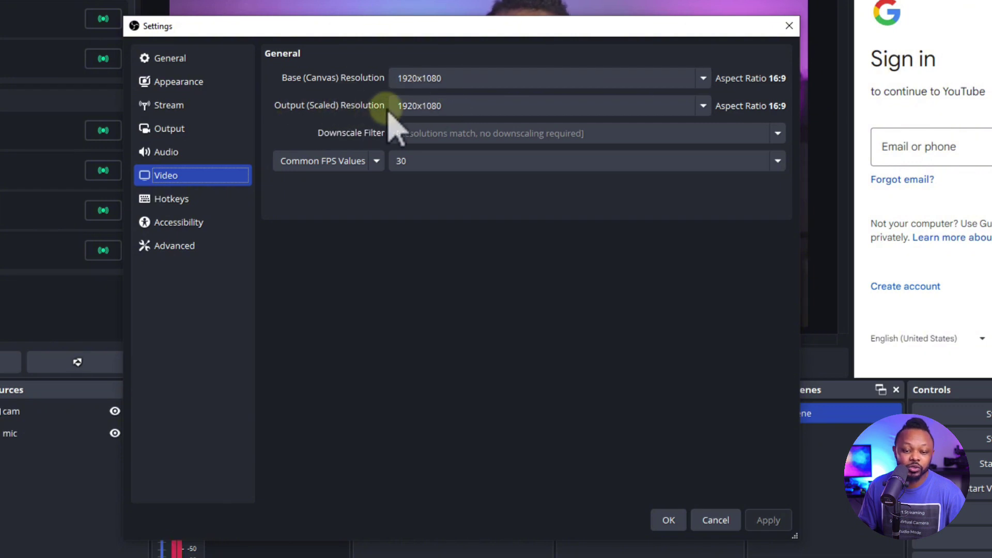
pyautogui.click(426, 107)
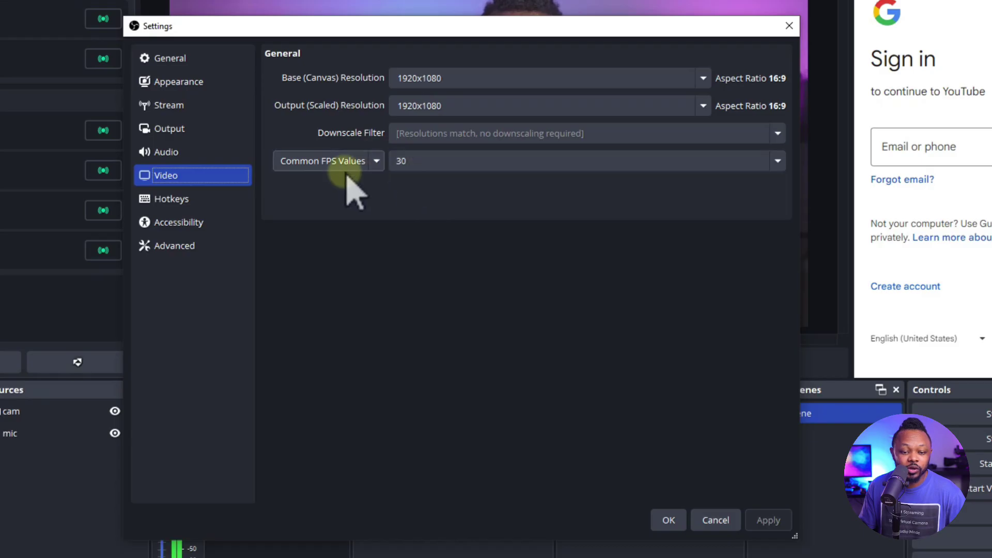
pyautogui.click(418, 164)
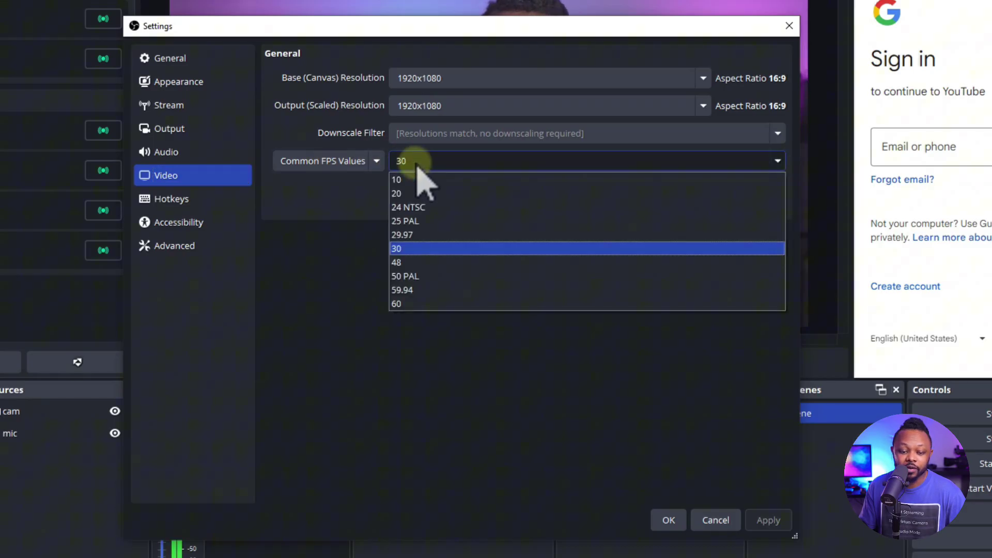
pyautogui.click(411, 166)
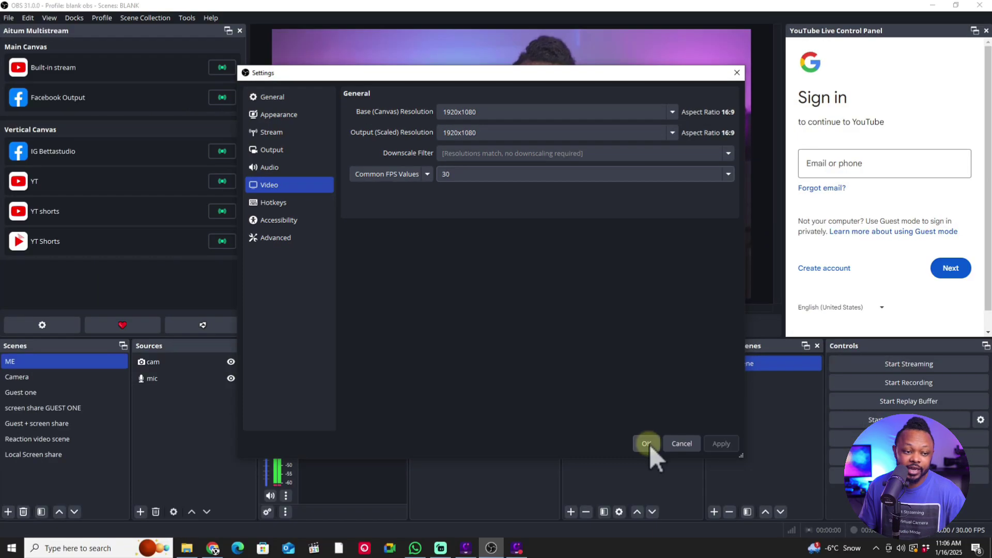
# Step: Save and close Settings, returning to the main window with the Aitum Multistream dock
pyautogui.click(659, 483)
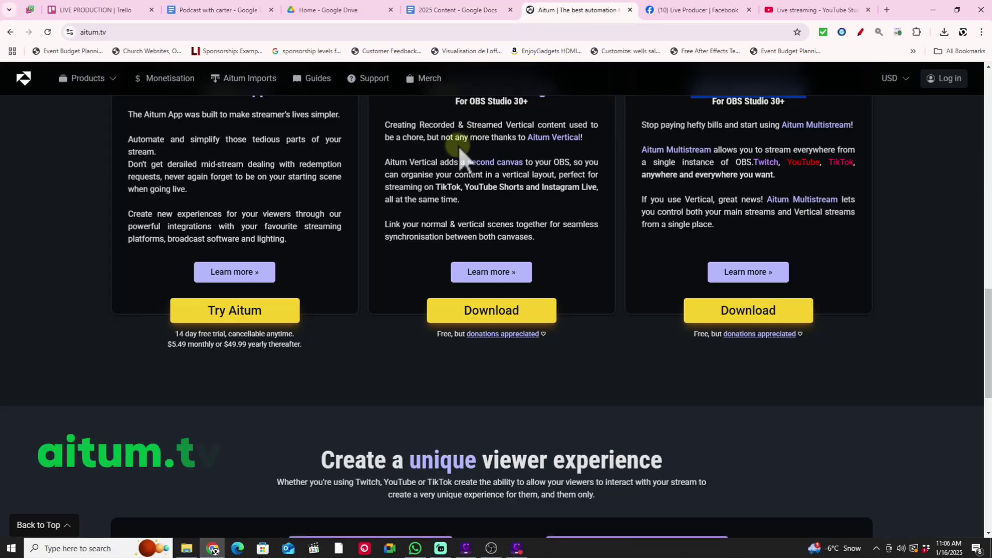
pyautogui.scroll(5, 523, 238)
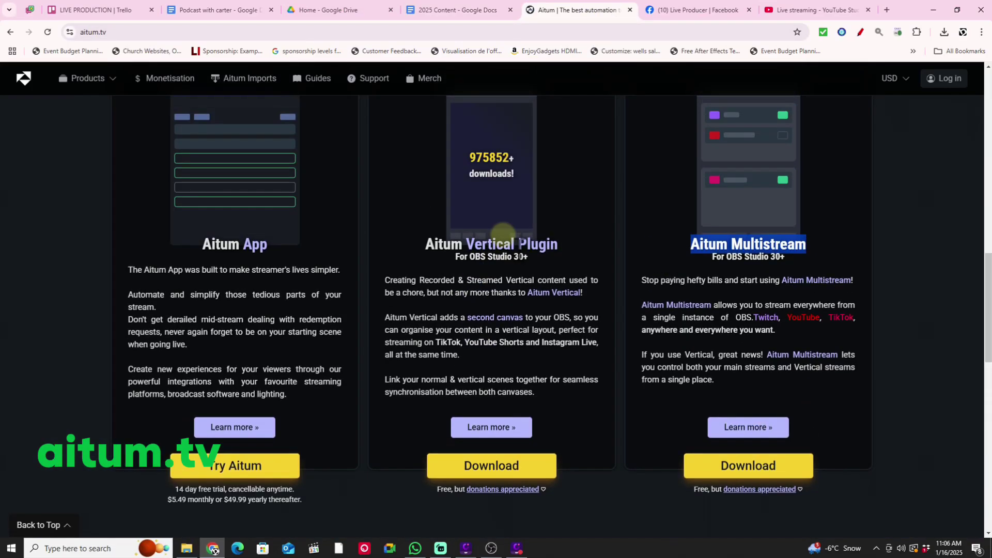
pyautogui.scroll(-1, 523, 238)
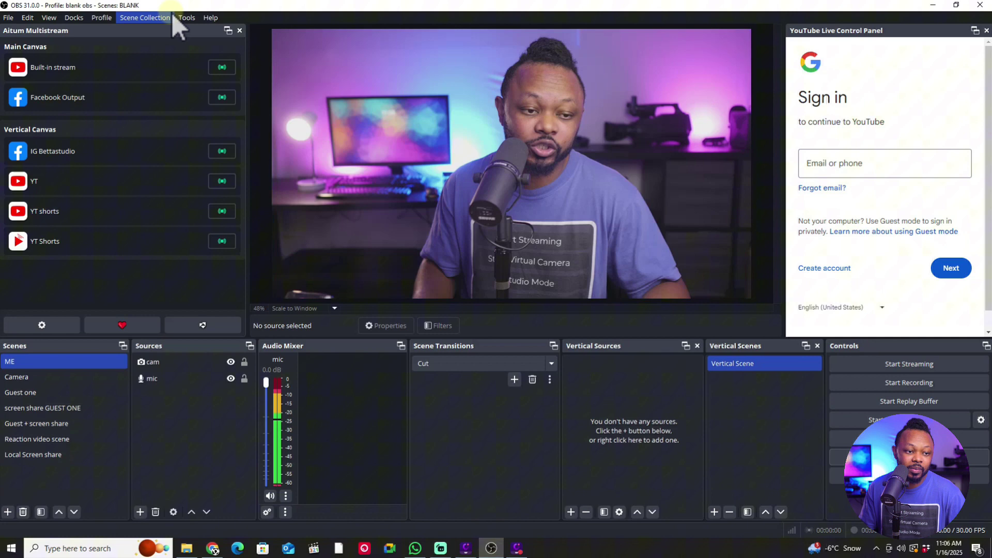
# Step: Delete the Facebook Output from the Aitum Multistream Main Canvas settings
pyautogui.click(83, 17)
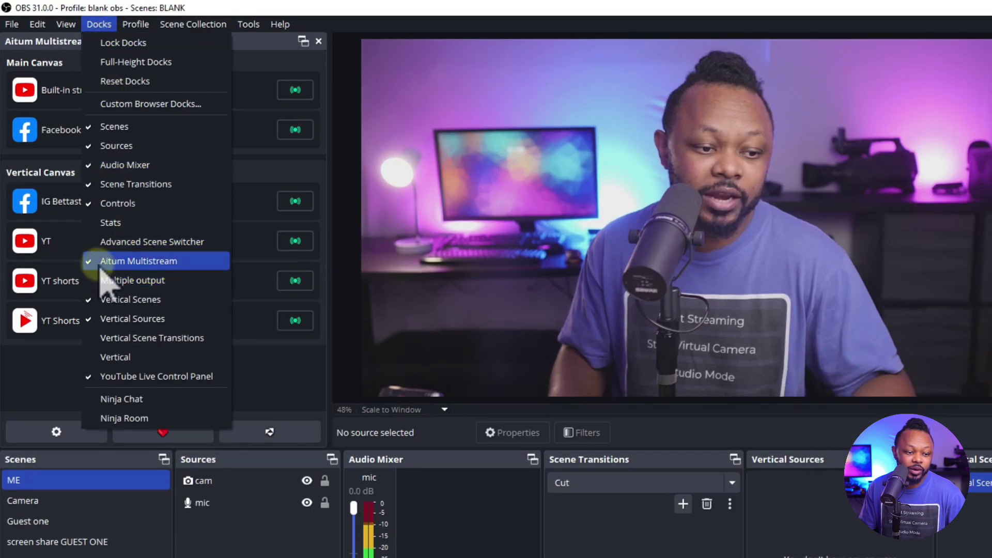
pyautogui.click(99, 23)
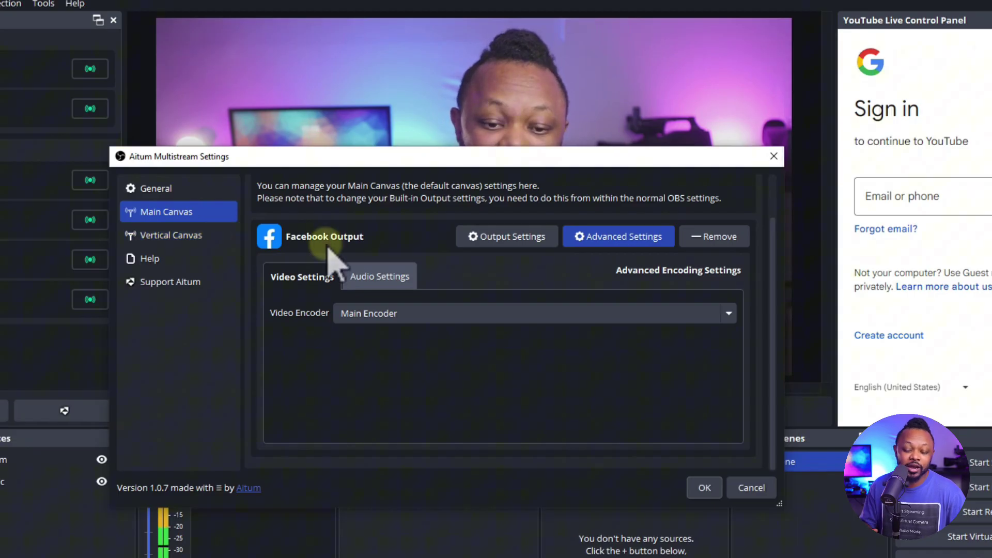
pyautogui.click(721, 237)
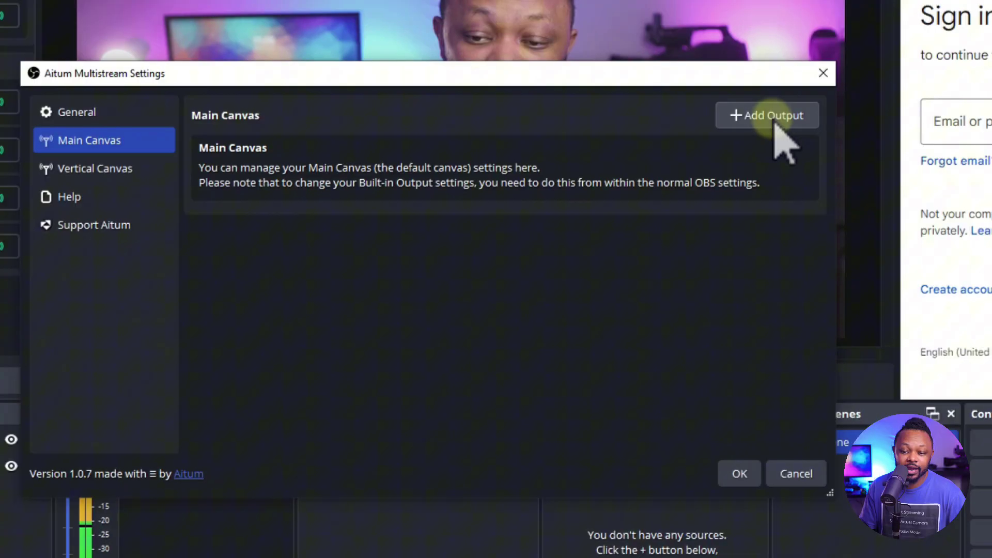
# Step: Add a new Aitum Multistream output using the Facebook service with its default server
pyautogui.click(773, 118)
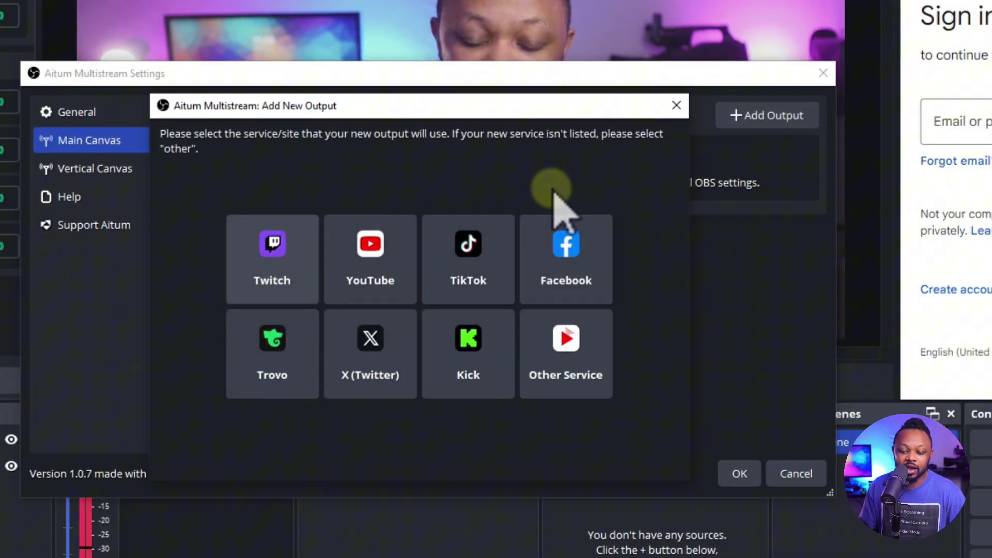
pyautogui.click(570, 264)
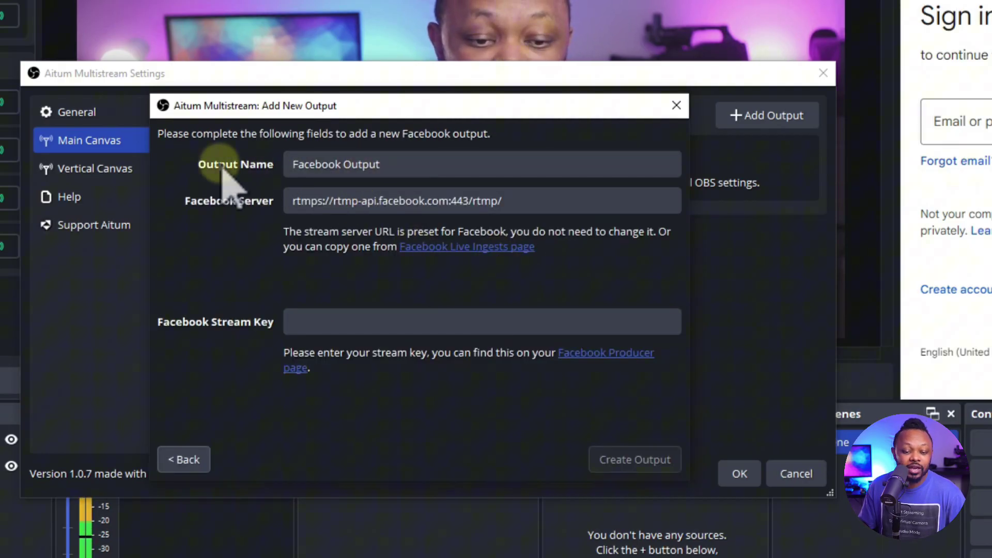
pyautogui.click(382, 168)
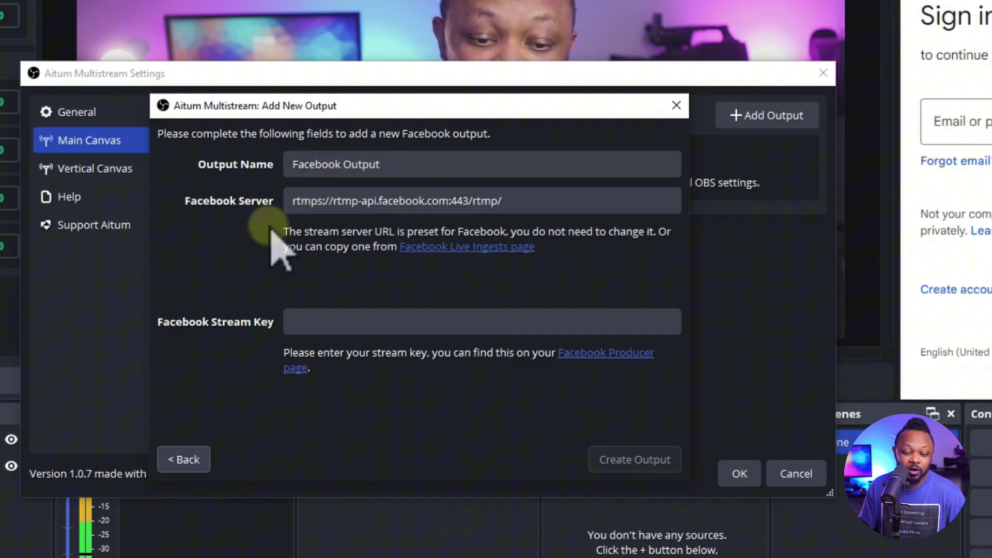
pyautogui.click(313, 201)
pyautogui.moveTo(516, 201); pyautogui.dragTo(298, 201)
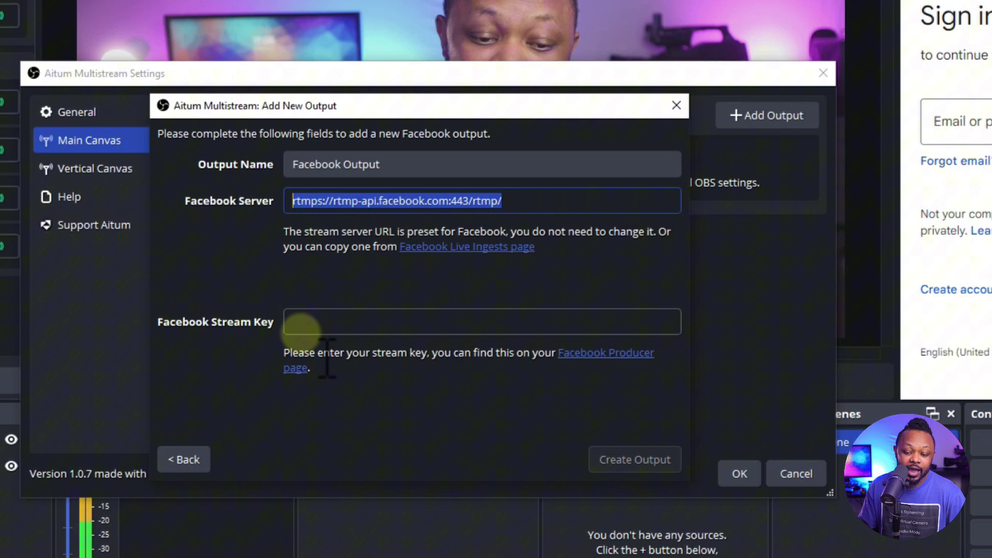
# Step: Copy the stream key from Facebook Live Producer into the Facebook Stream Key field
pyautogui.click(348, 331)
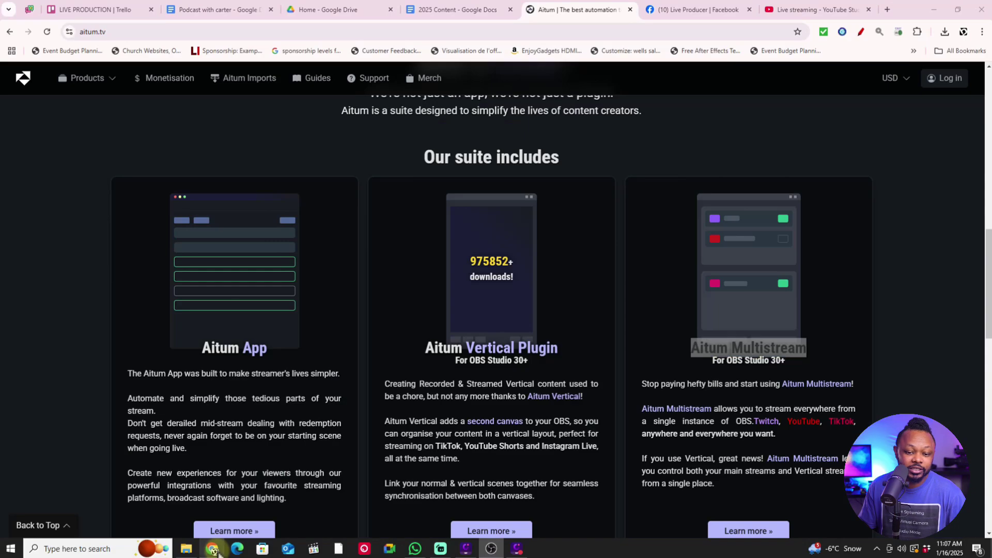
pyautogui.click(695, 10)
pyautogui.scroll(-4, 549, 384)
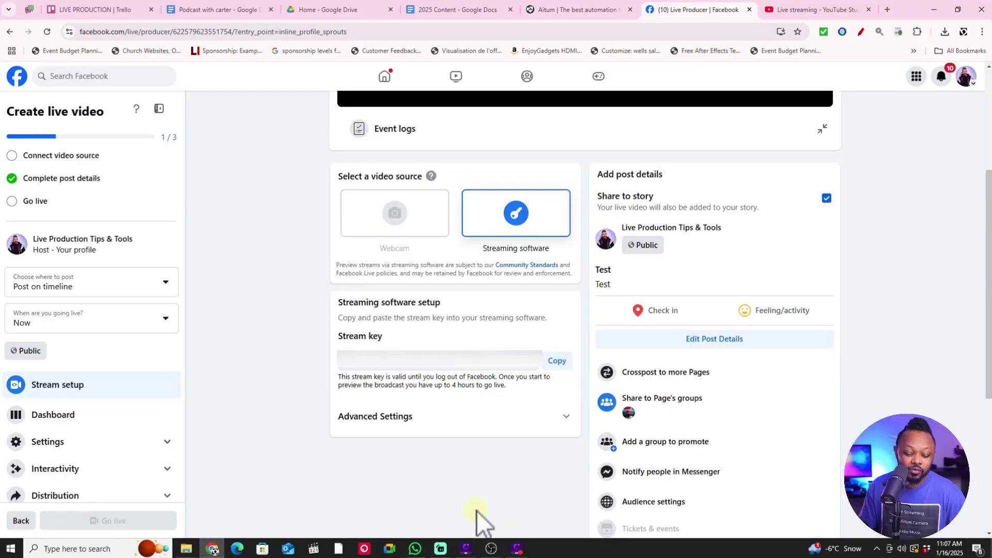
pyautogui.click(492, 548)
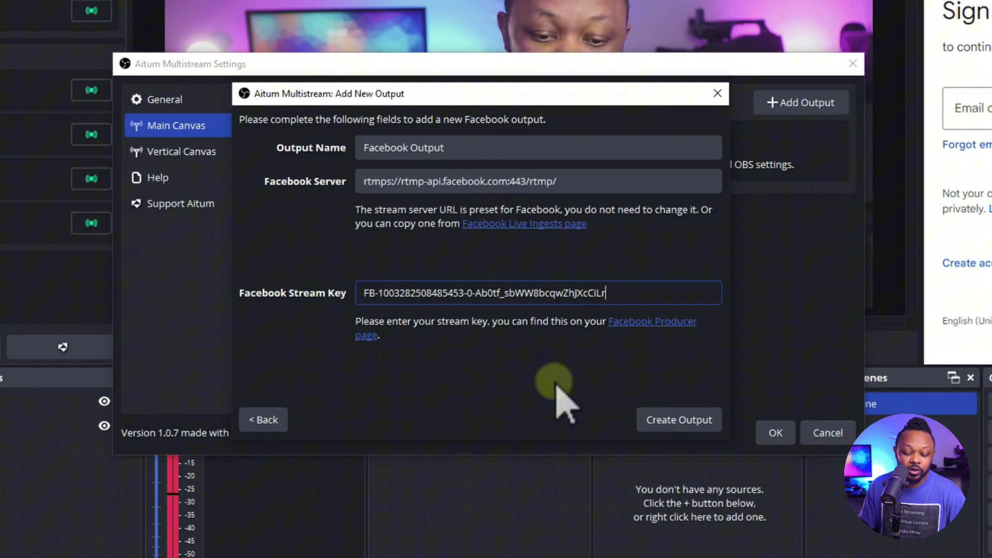
# Step: Create the Facebook Output and show its advanced settings, with Main Encoder as encoder
pyautogui.click(620, 374)
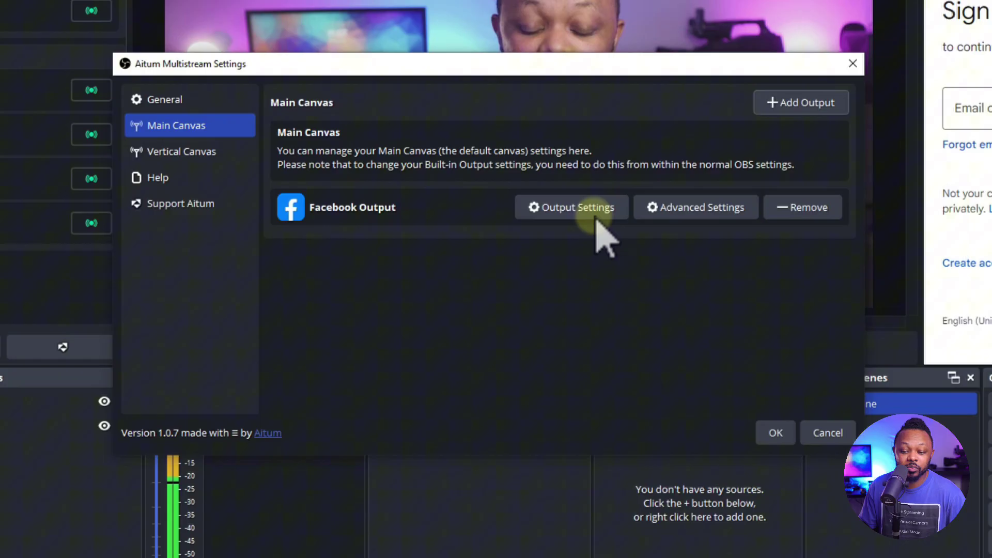
pyautogui.click(713, 213)
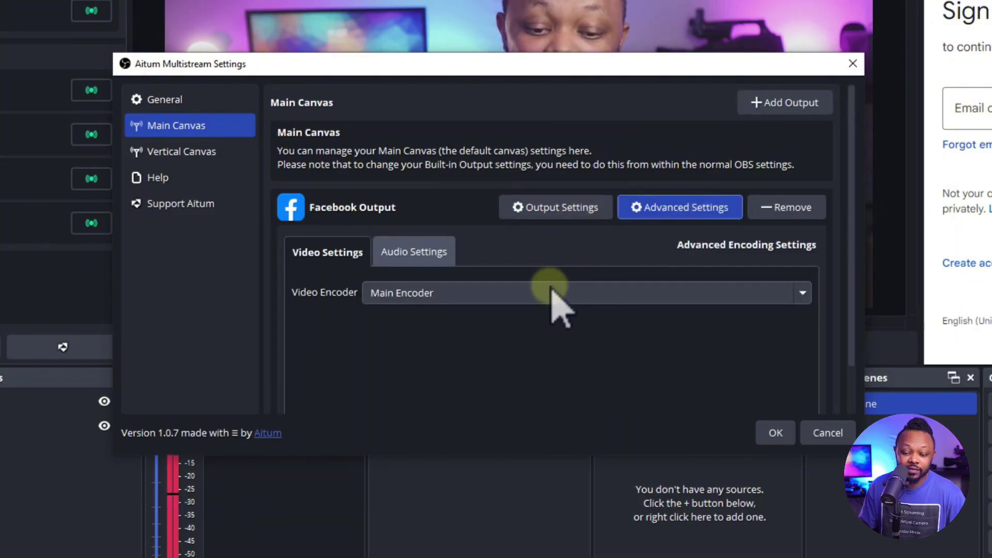
pyautogui.moveTo(852, 199); pyautogui.dragTo(857, 248)
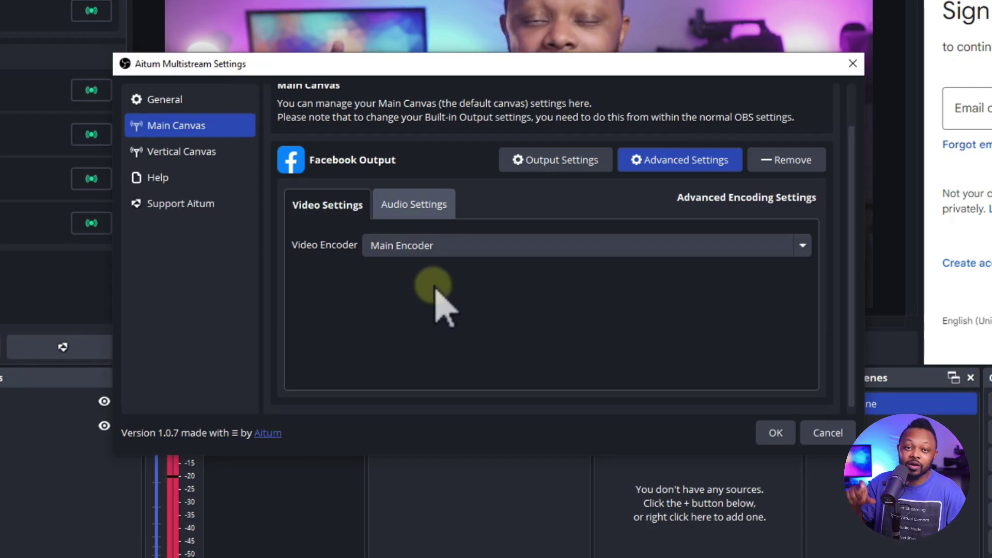
# Step: Switch the Facebook output's video encoder to NVIDIA NVENC H.264
pyautogui.click(438, 250)
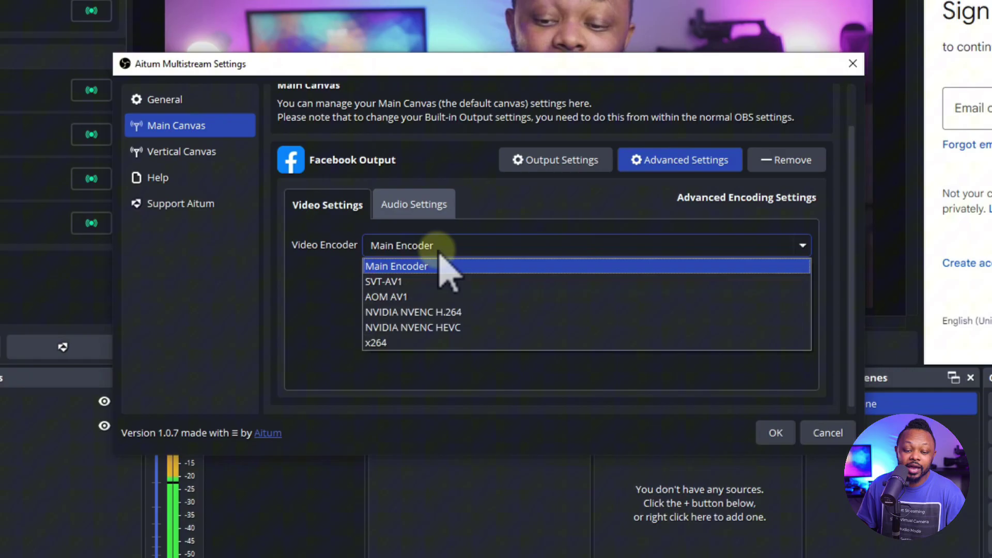
pyautogui.click(445, 312)
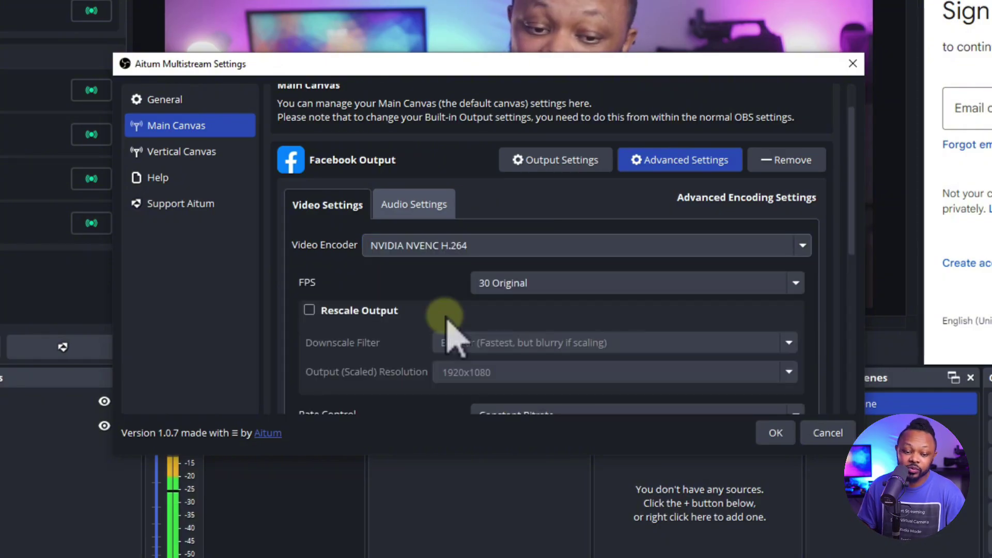
pyautogui.click(369, 249)
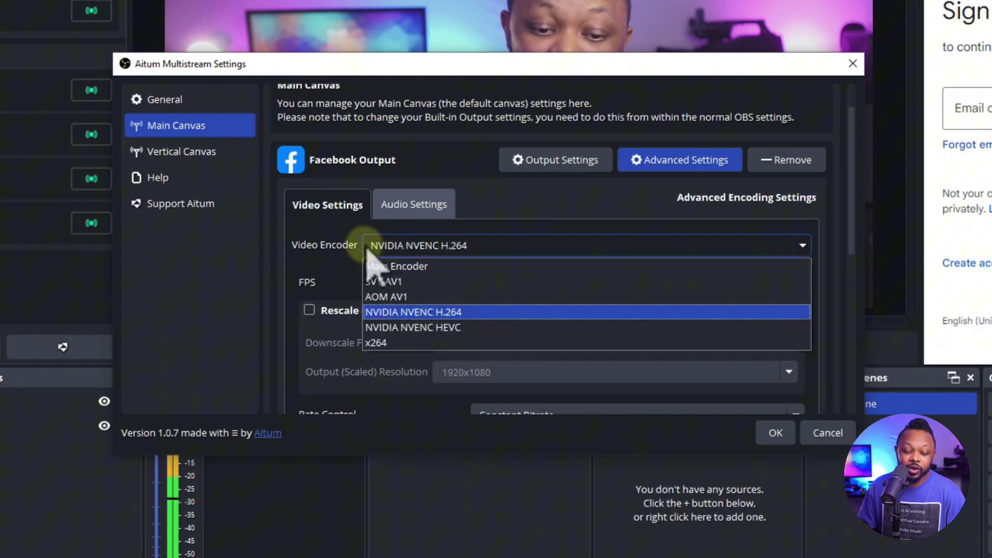
pyautogui.click(444, 312)
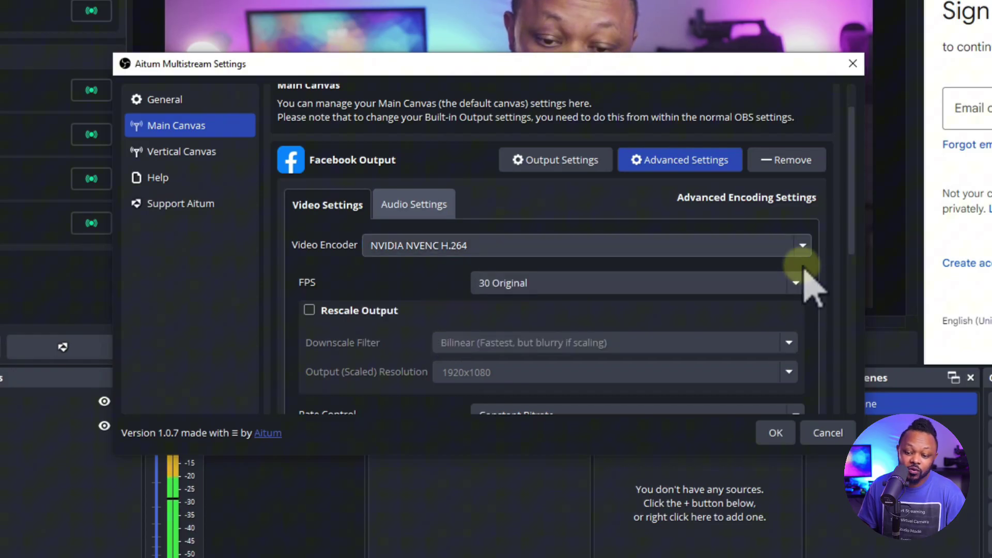
pyautogui.moveTo(853, 237); pyautogui.dragTo(853, 253)
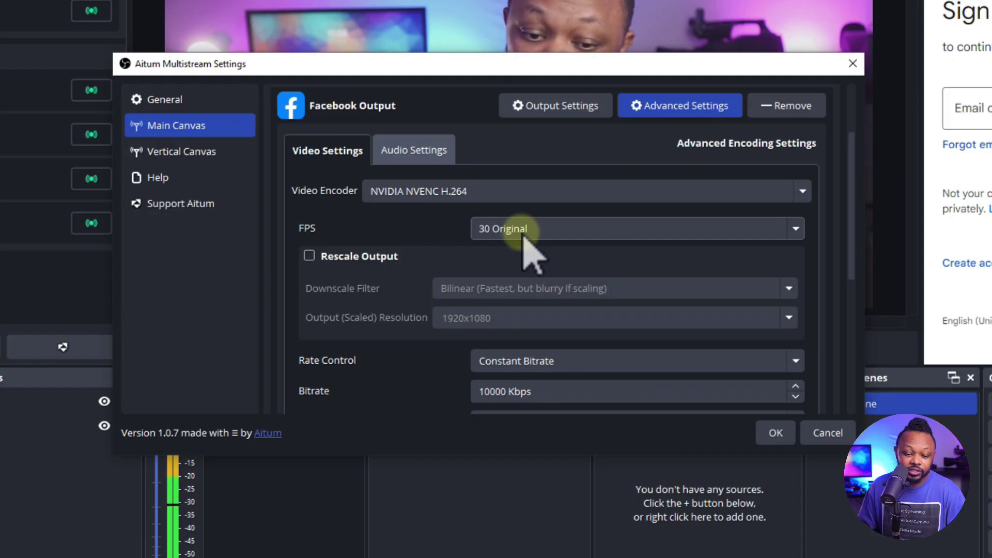
pyautogui.moveTo(855, 250); pyautogui.dragTo(856, 280)
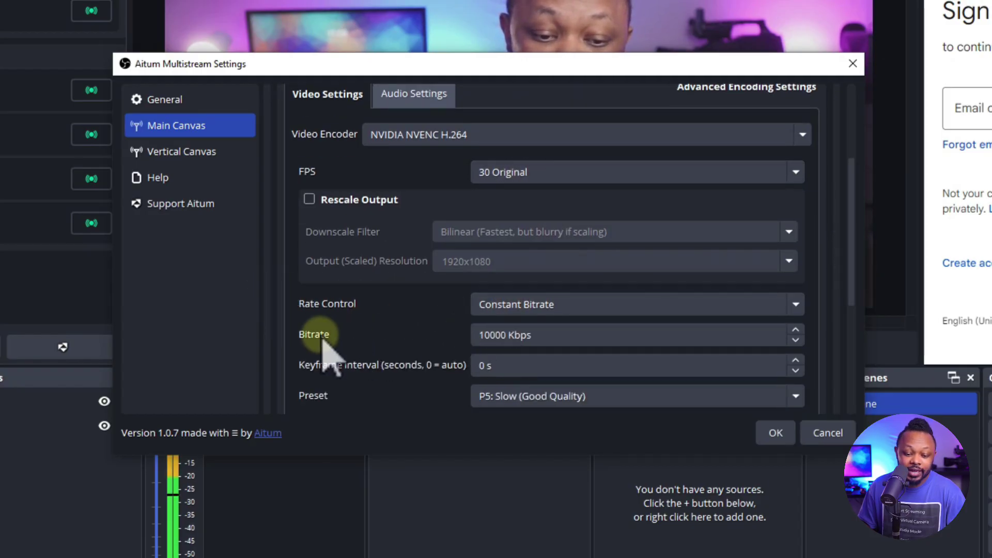
# Step: Set the Facebook output's bitrate to 6000 Kbps and keyframe interval to 2 s
pyautogui.click(485, 335)
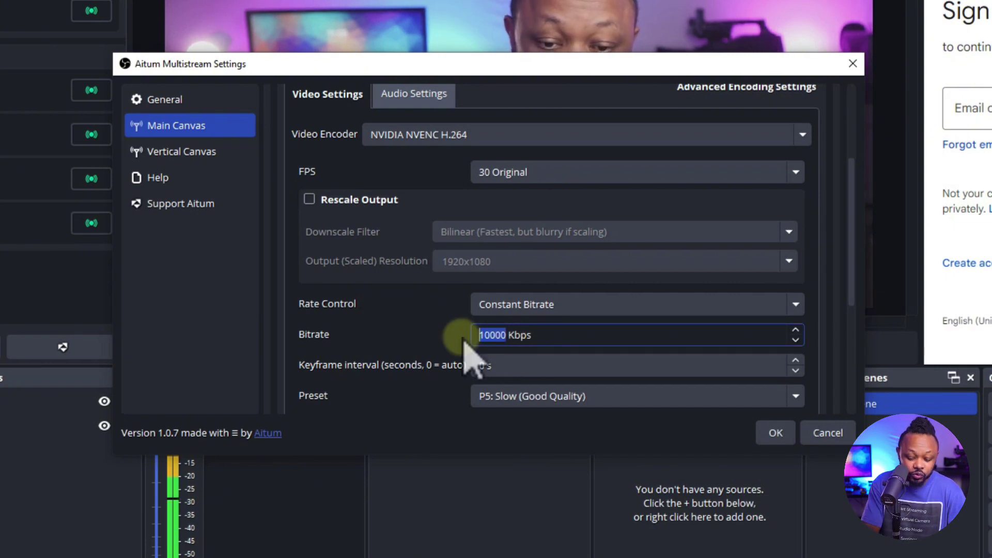
pyautogui.write('0')
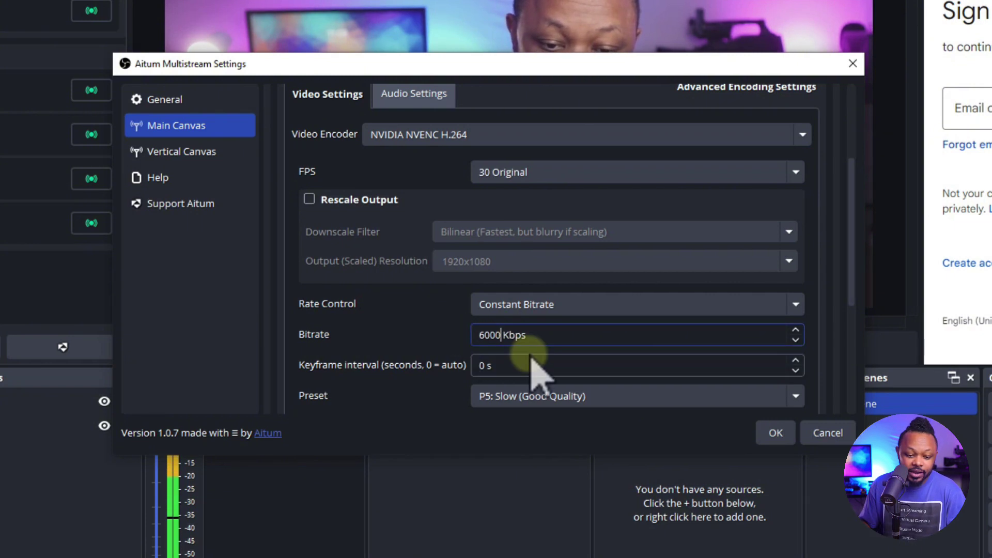
pyautogui.click(484, 366)
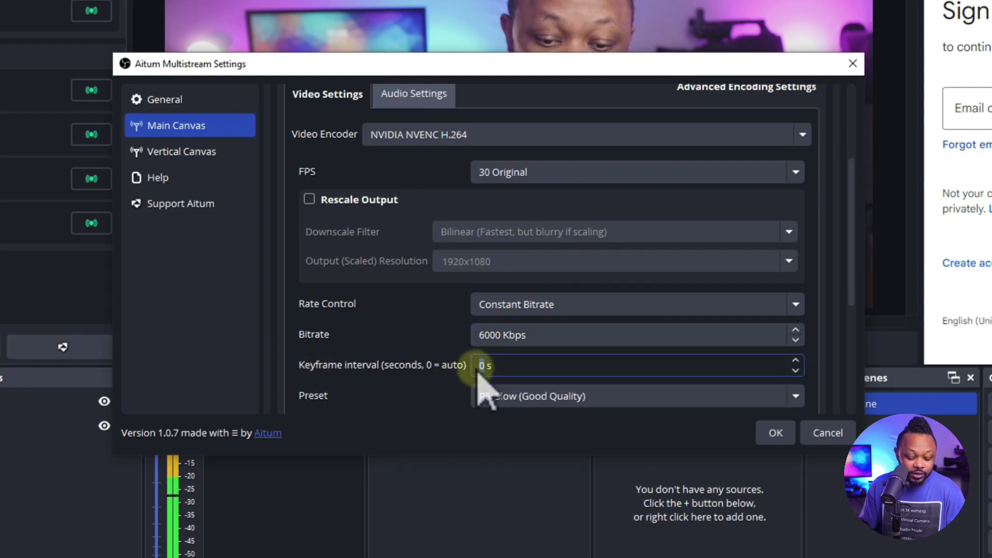
pyautogui.write('2')
pyautogui.moveTo(859, 283); pyautogui.dragTo(861, 331)
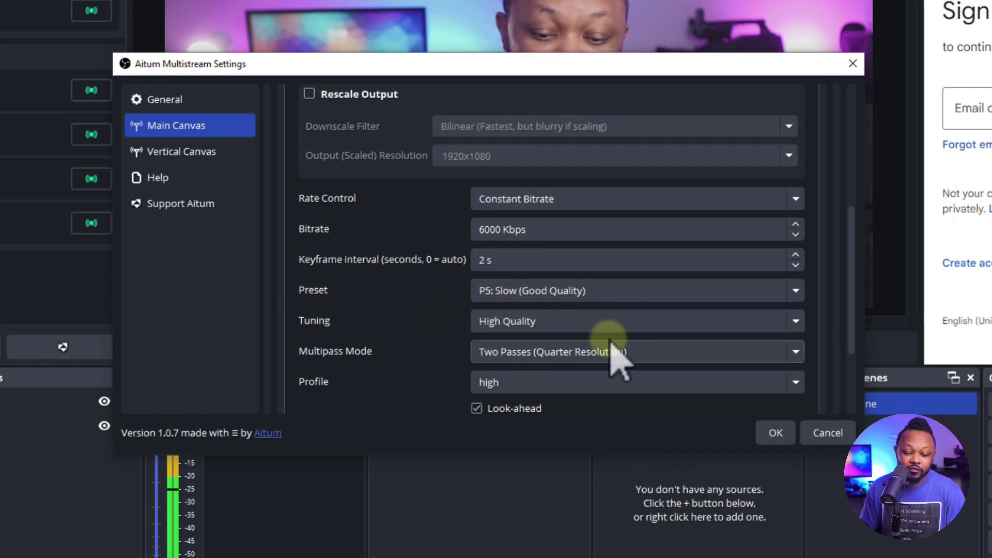
pyautogui.moveTo(847, 269); pyautogui.dragTo(854, 349)
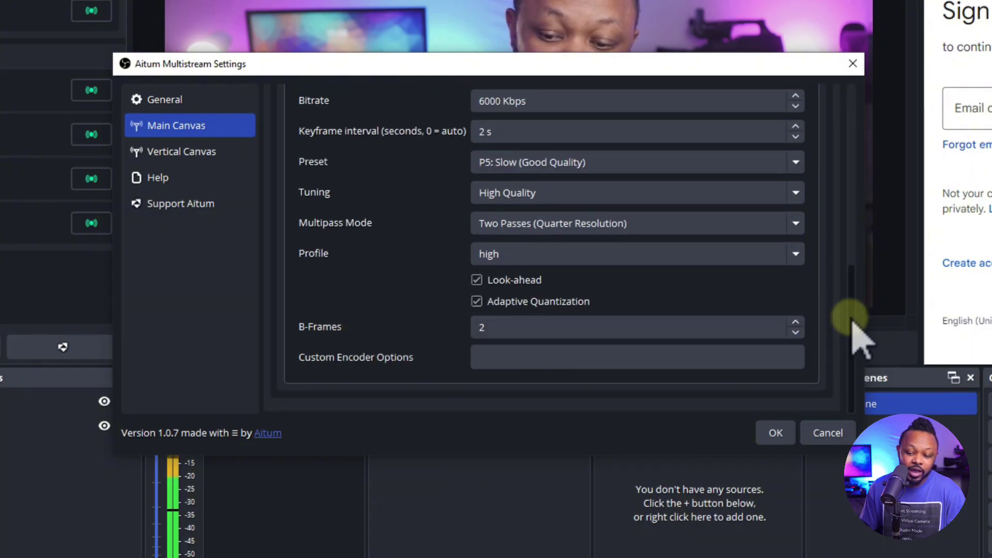
pyautogui.scroll(10, 852, 330)
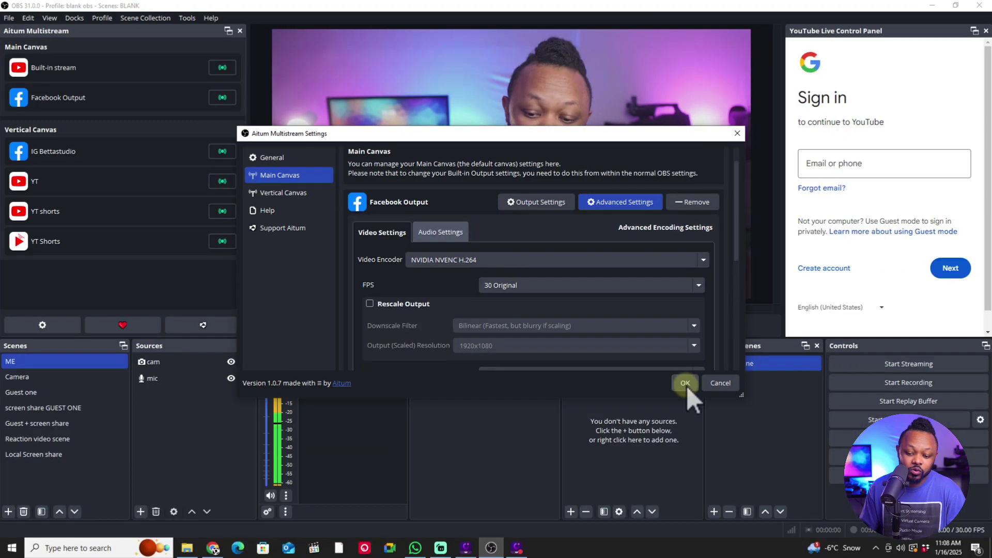
pyautogui.click(776, 433)
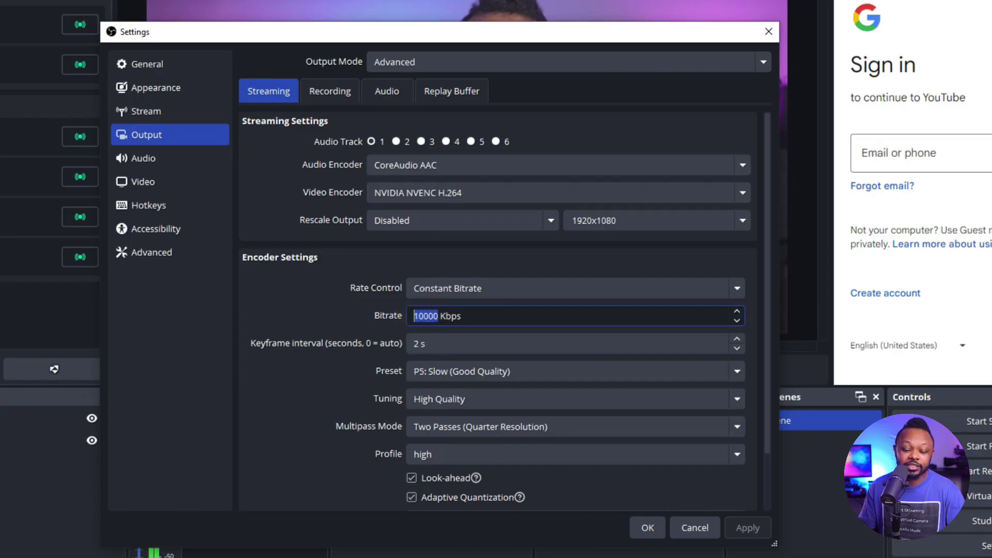
pyautogui.click(648, 527)
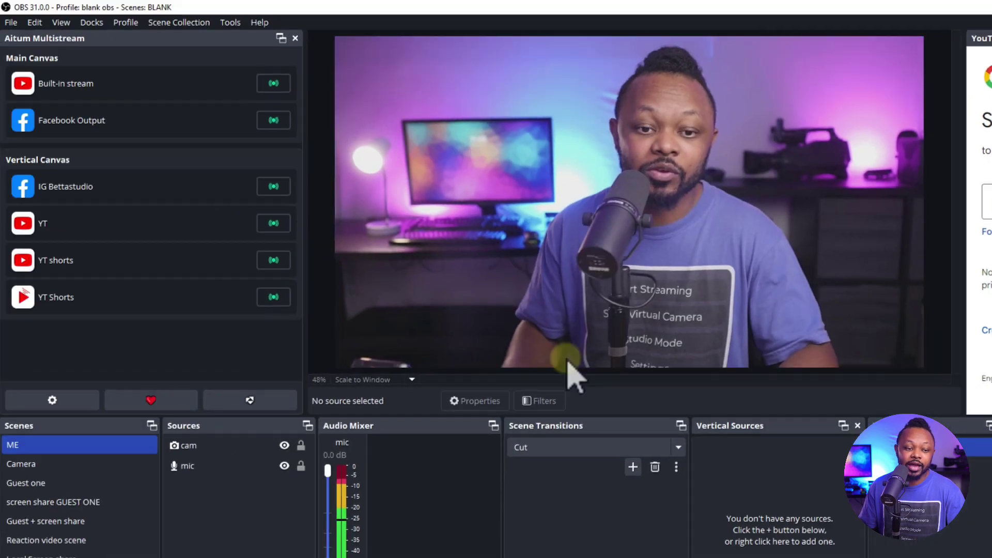
pyautogui.click(66, 80)
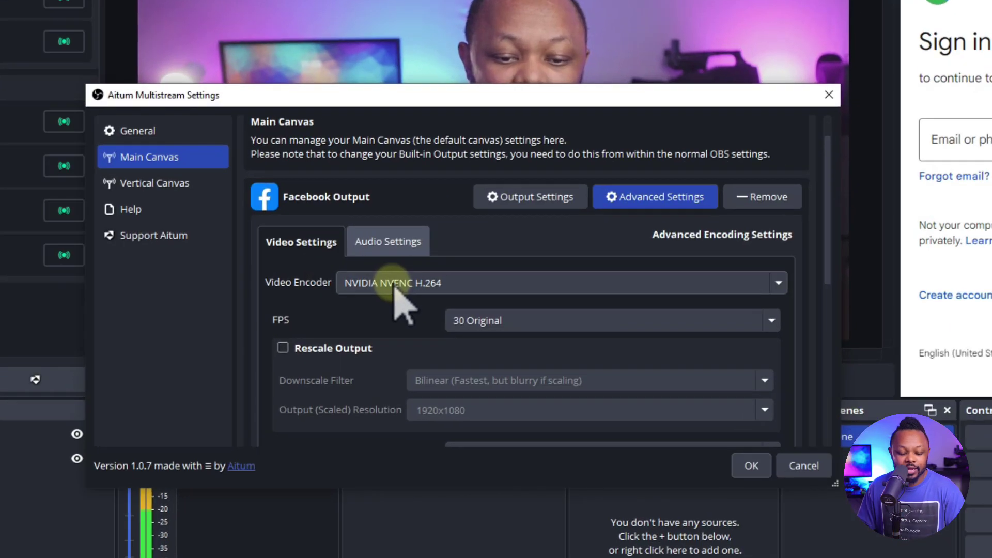
pyautogui.click(548, 320)
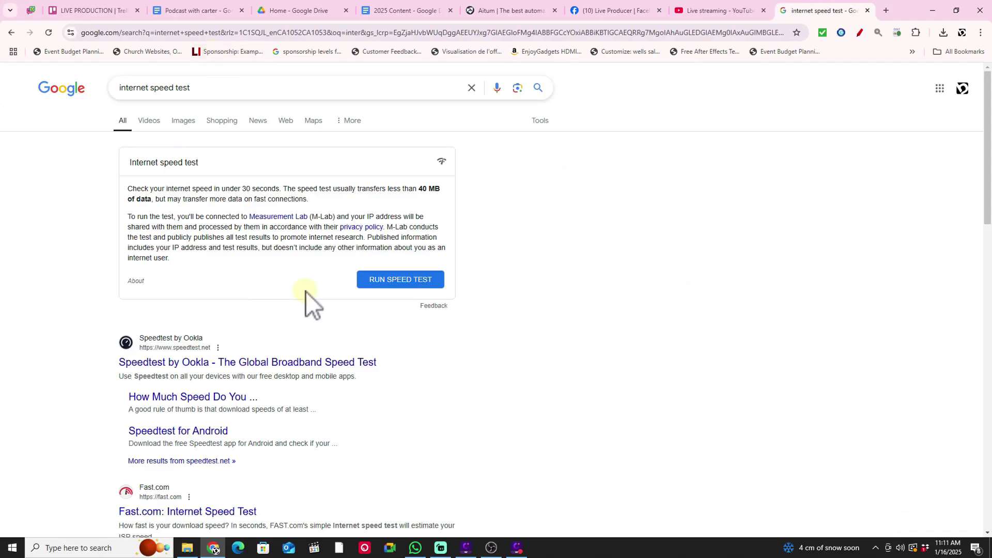
# Step: Run Google's speed test: 383.4 Mbps download, 805.1 Mbps upload, 20 ms latency
pyautogui.click(399, 282)
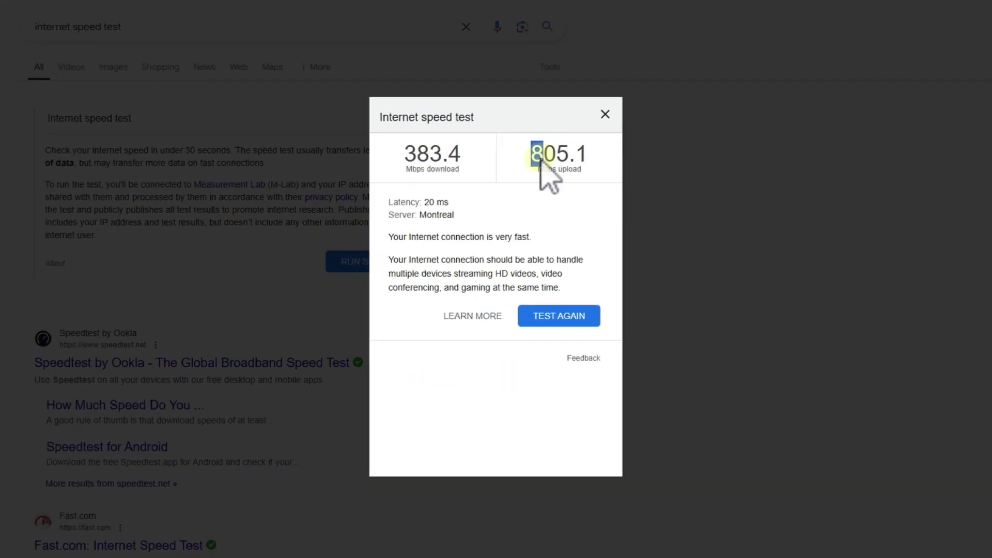